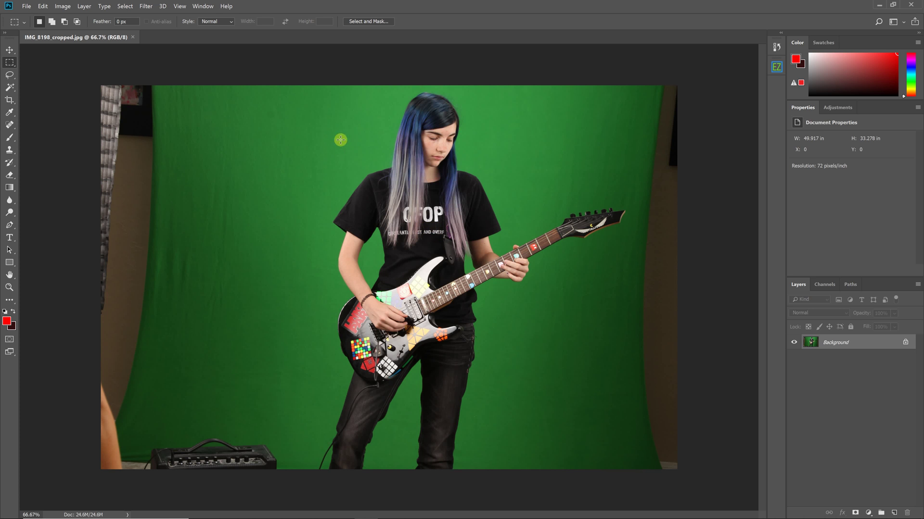
- Browse the Window and Filter menus, closing them without applying anything
click(200, 6)
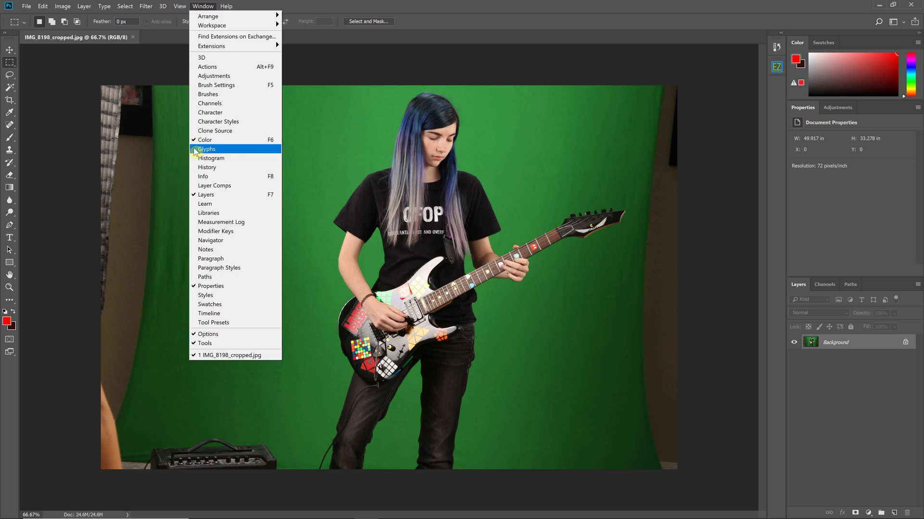
click(147, 6)
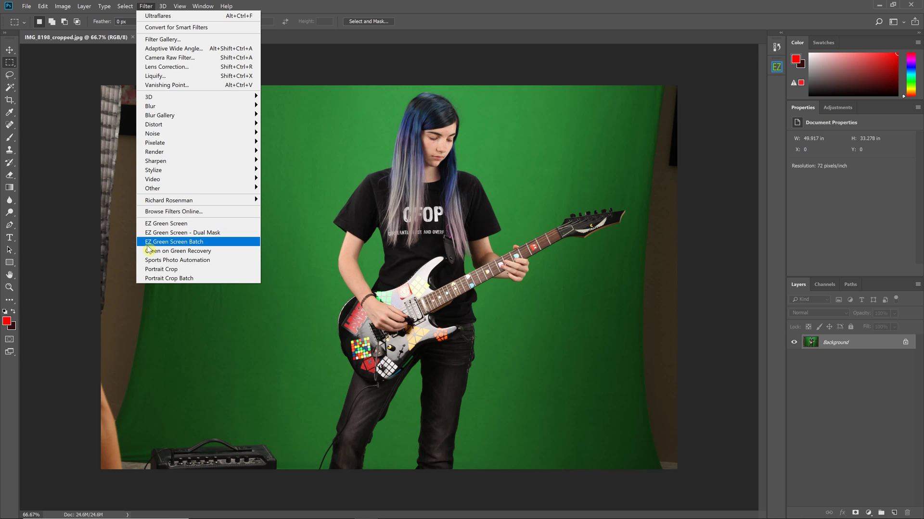
click(455, 23)
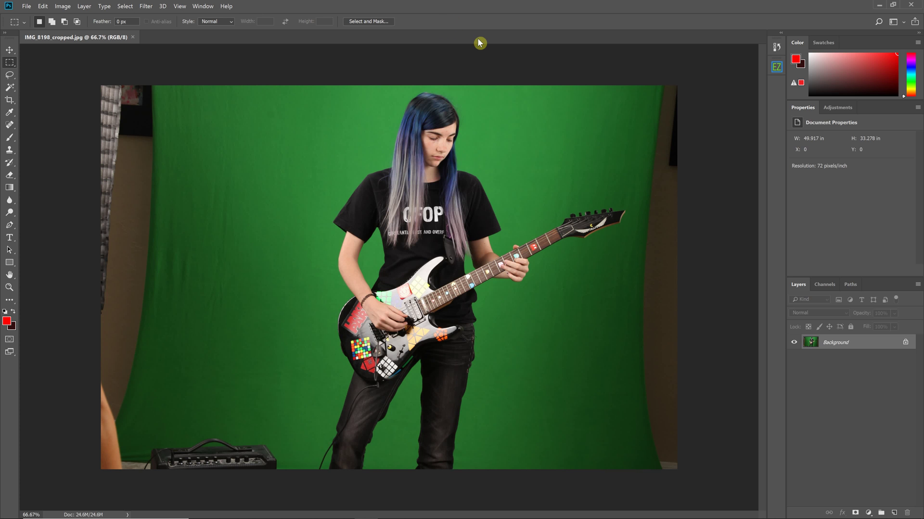
- Open the EZ Green Screen 6 extension panel from Window > Extensions
click(202, 6)
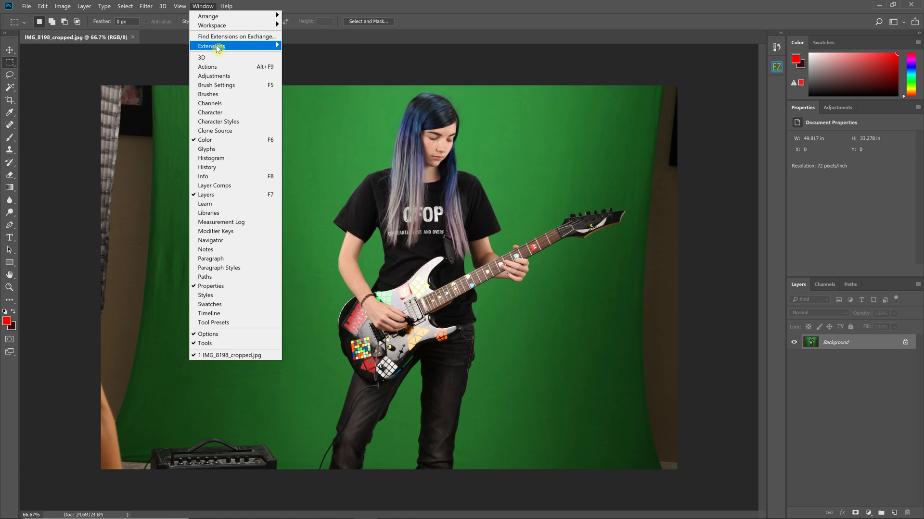
mouse_move(223, 47)
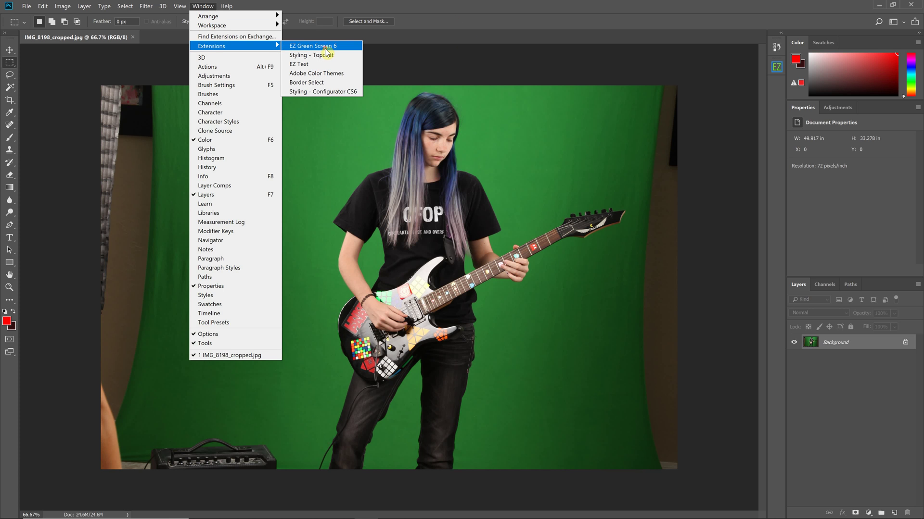
click(326, 48)
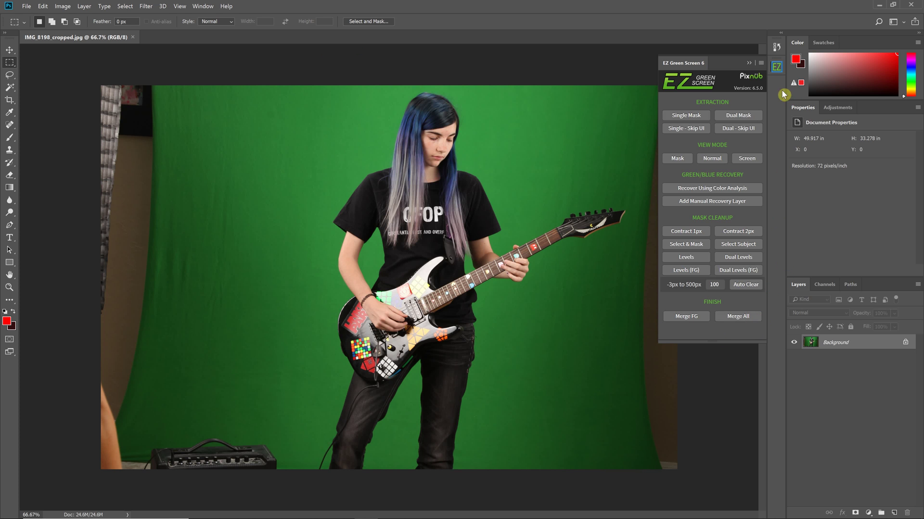
click(201, 7)
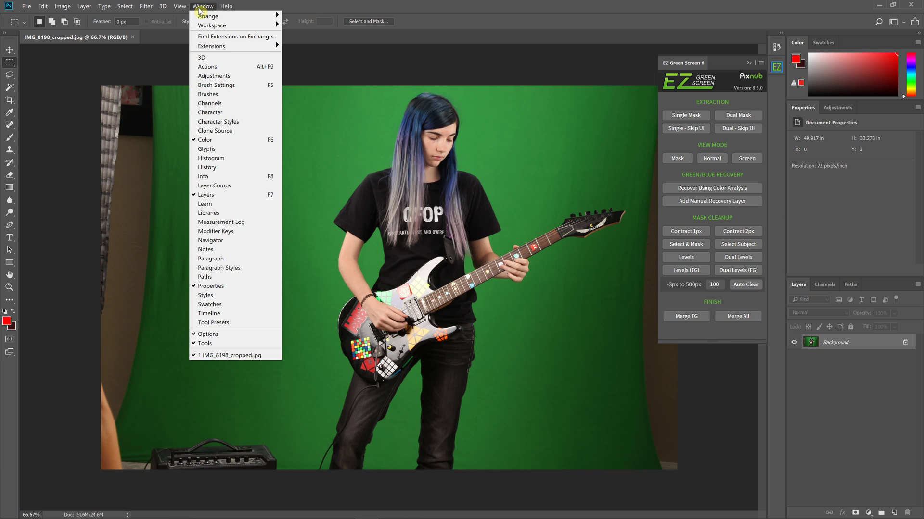
mouse_move(240, 46)
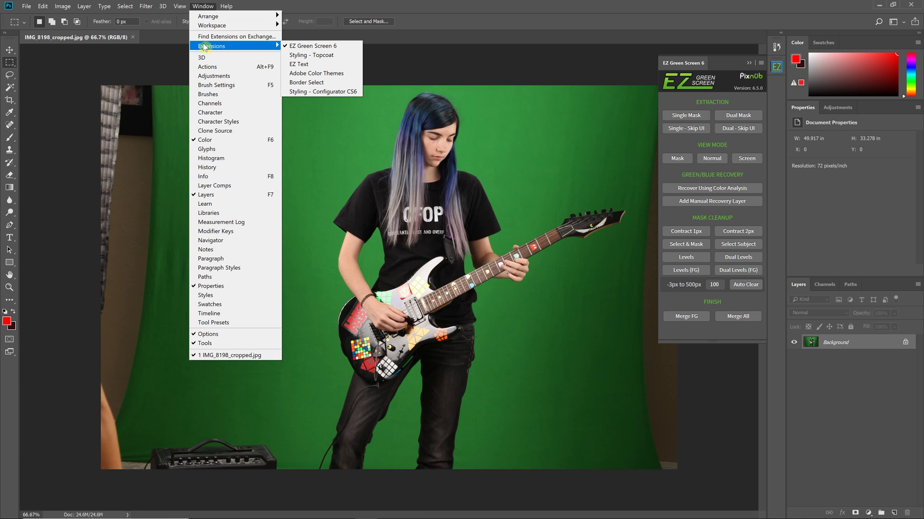
mouse_move(43, 9)
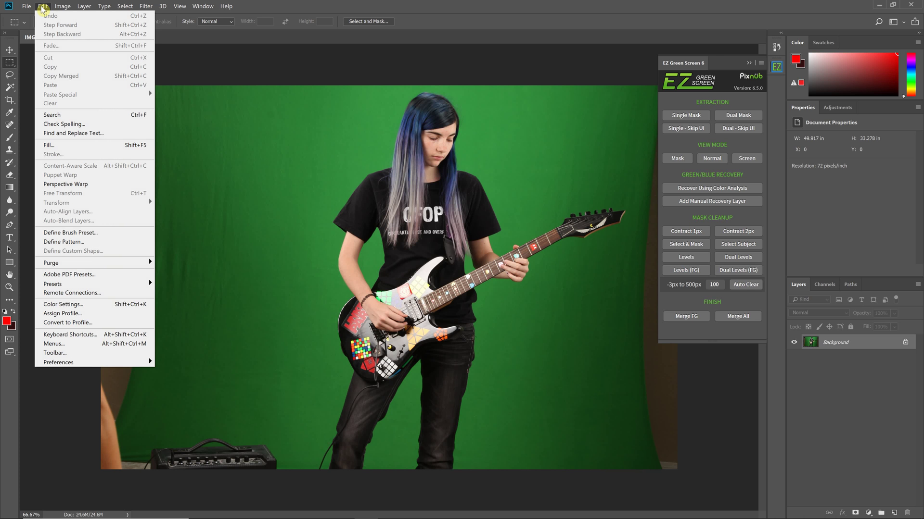
click(47, 9)
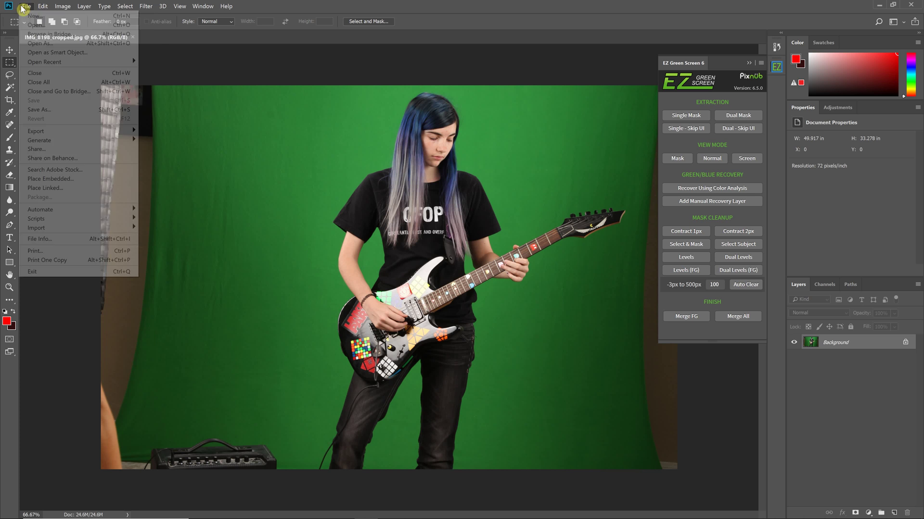
click(50, 9)
click(46, 8)
click(41, 6)
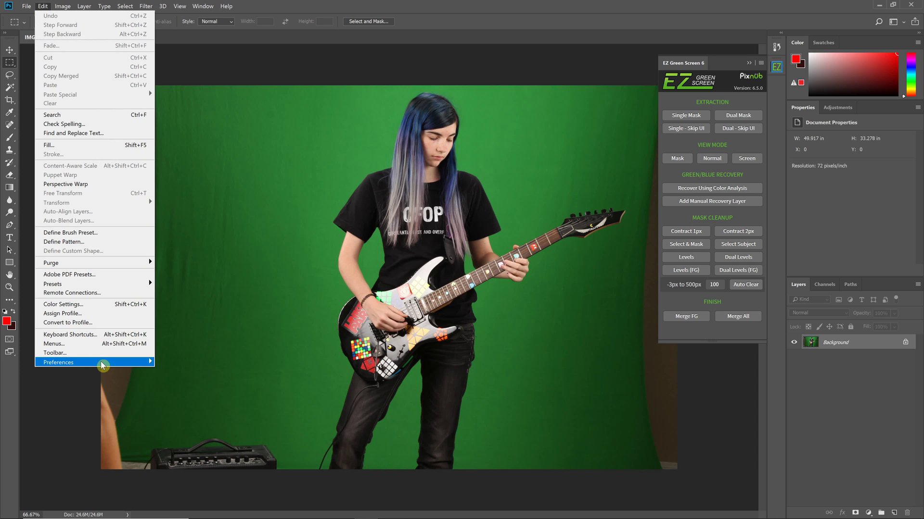
mouse_move(127, 363)
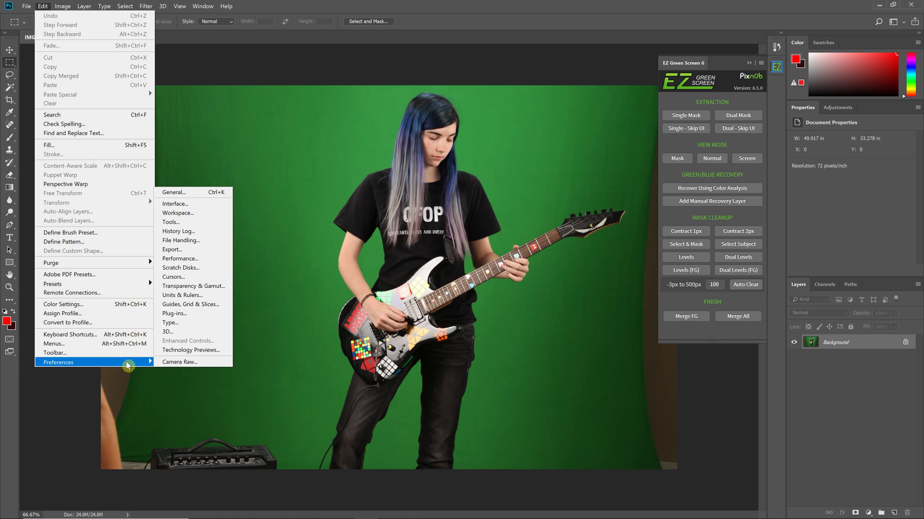
click(174, 316)
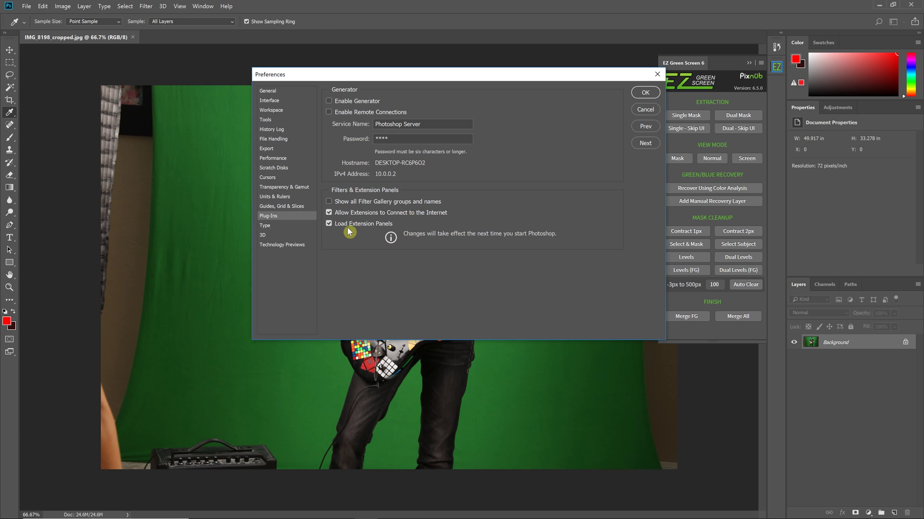
click(329, 224)
click(643, 110)
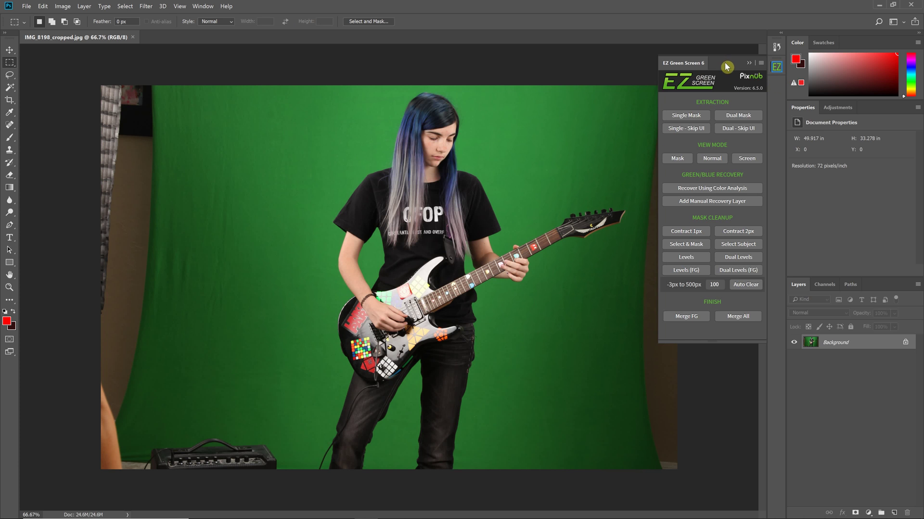
- Float the EZ Green Screen panel, dock it as a tab, then widen and enlarge it
drag(724, 62, 596, 83)
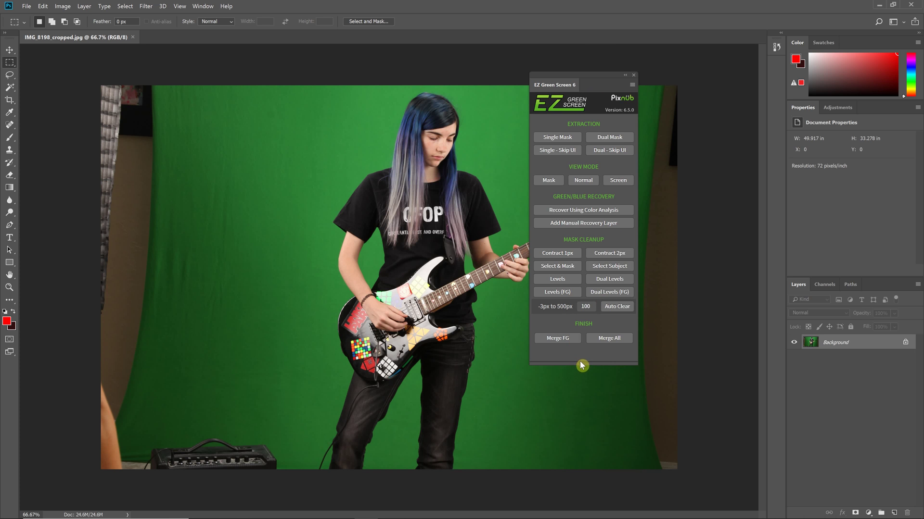
mouse_move(580, 364)
mouse_down()
mouse_move(598, 219)
mouse_move(581, 354)
mouse_up()
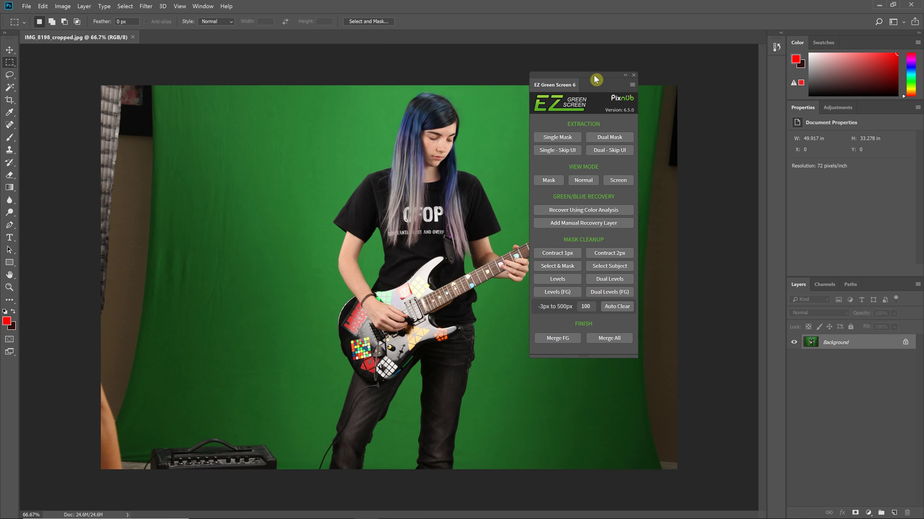
drag(596, 78, 885, 106)
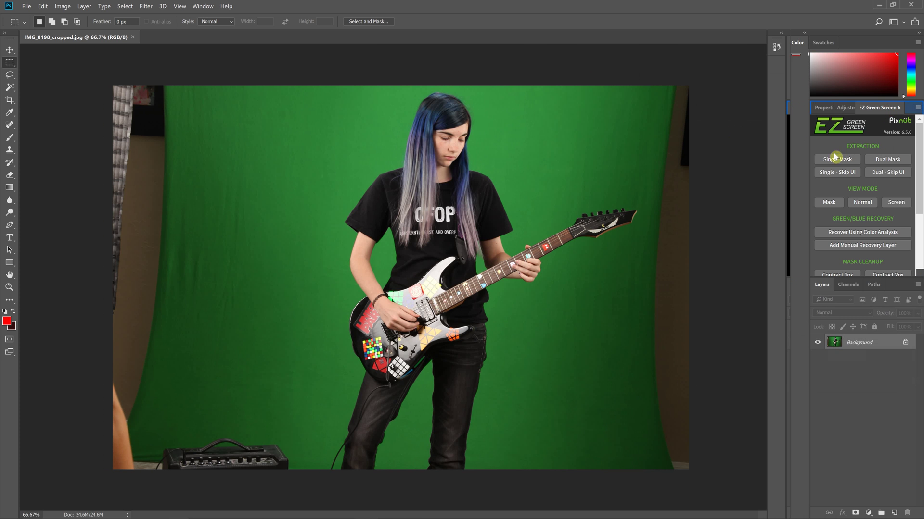
drag(787, 155, 772, 156)
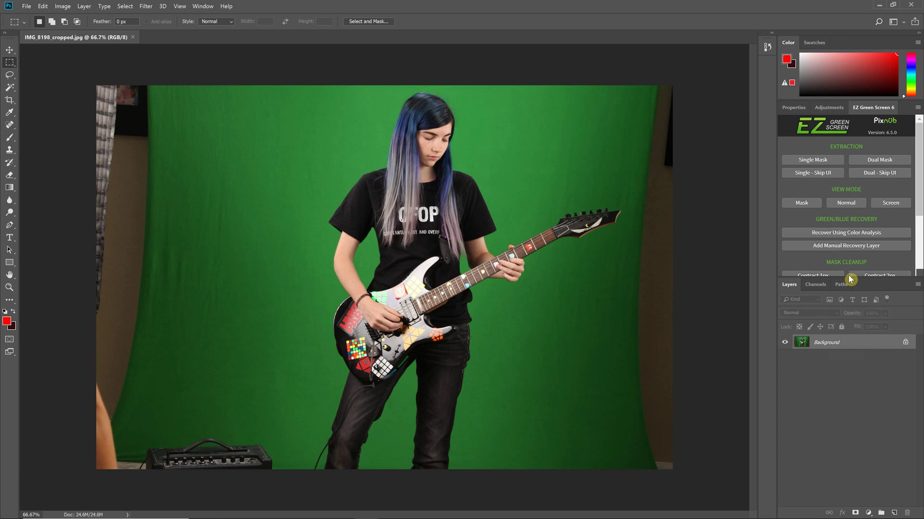
drag(849, 278, 855, 384)
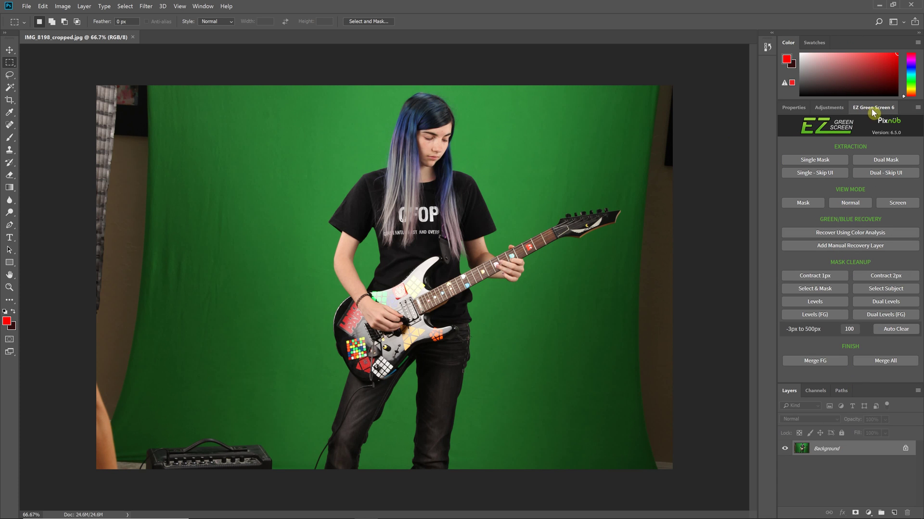
- Drag the EZ Green Screen 6 tab out to dock it as its own column
click(829, 108)
click(793, 107)
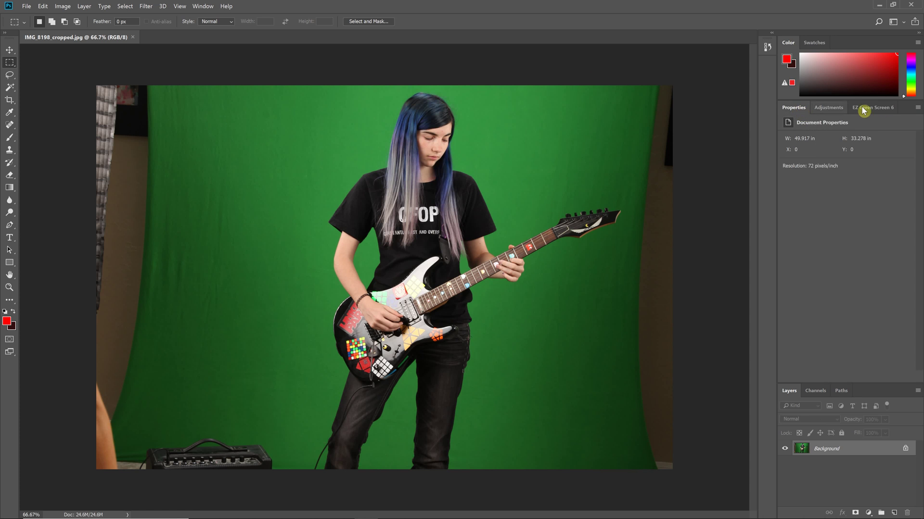
click(877, 108)
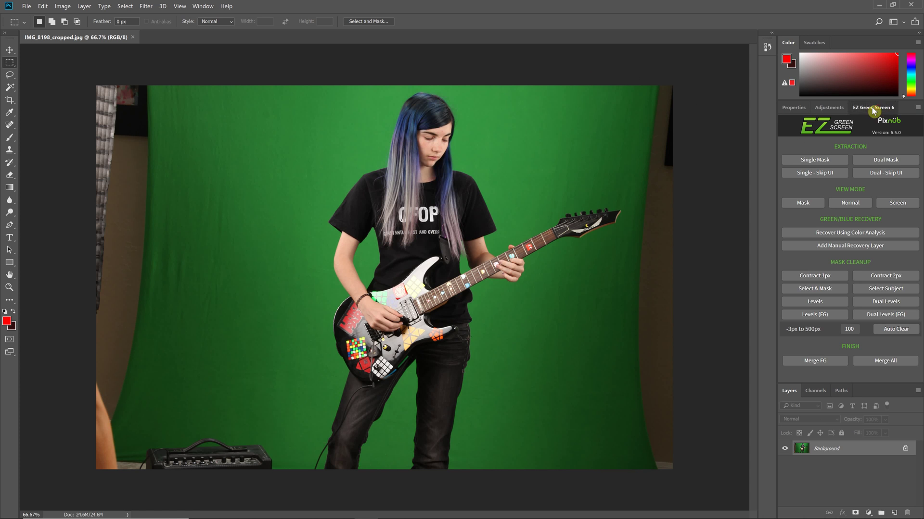
drag(872, 107, 752, 105)
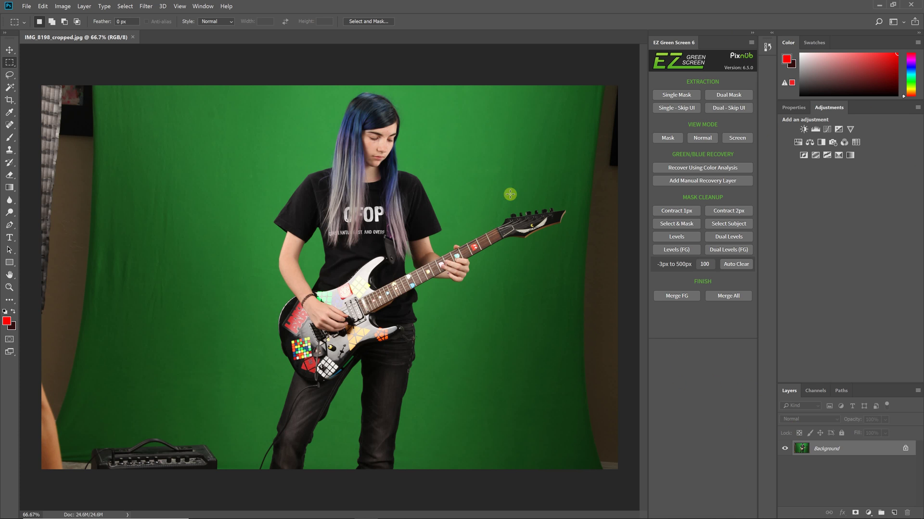
- Activate the EZ Green Screen workspace under Window > Workspace
click(210, 9)
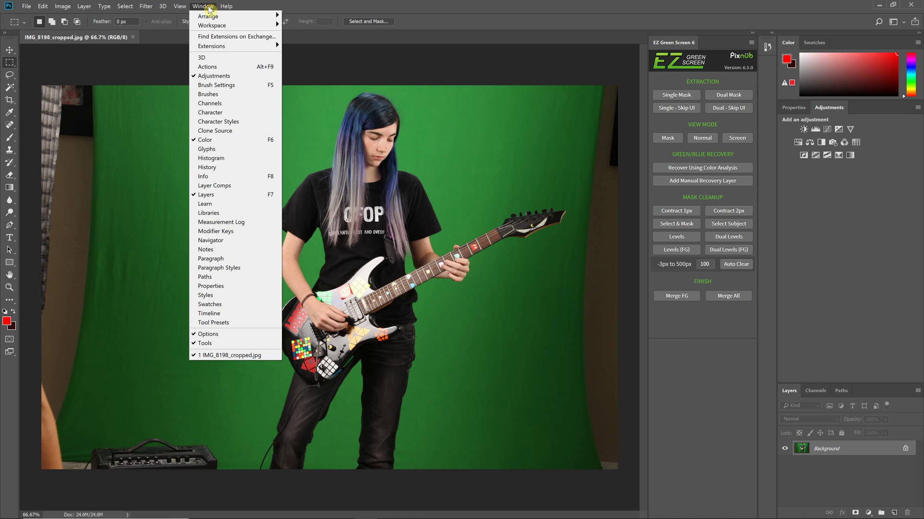
mouse_move(233, 25)
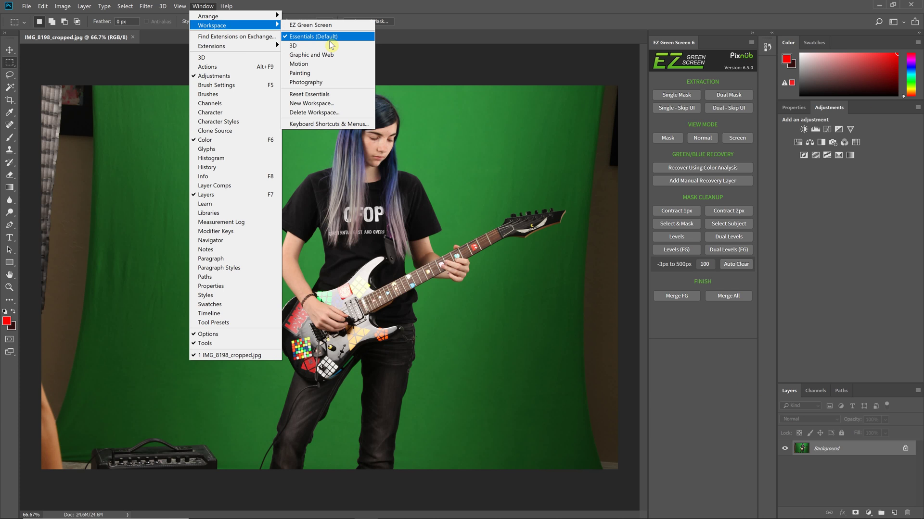
click(298, 25)
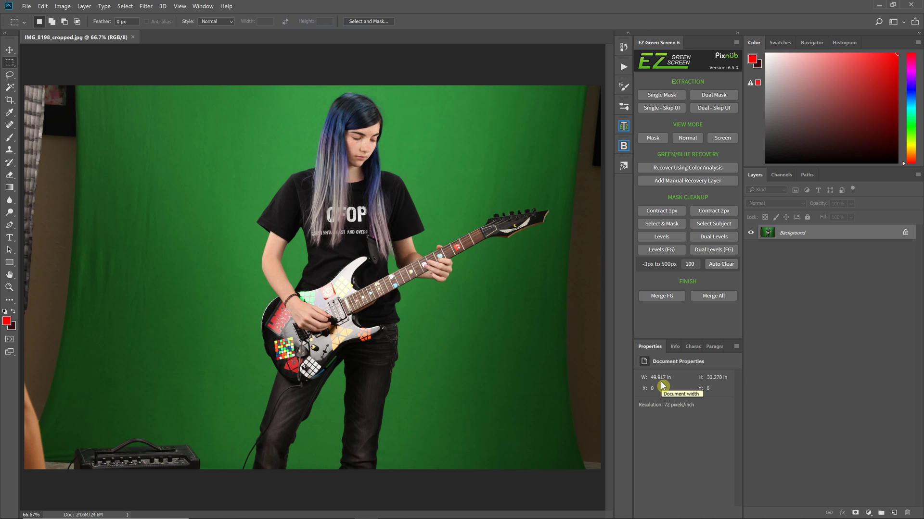
click(623, 128)
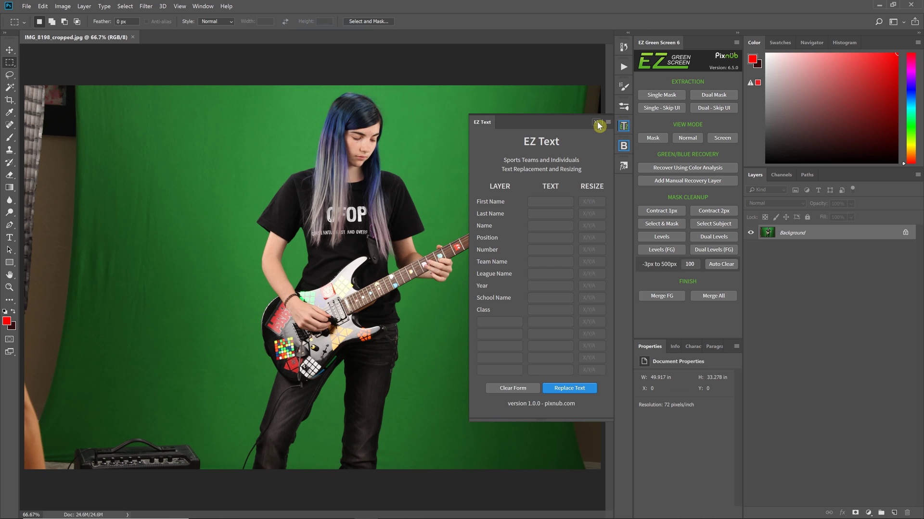
click(597, 122)
click(623, 146)
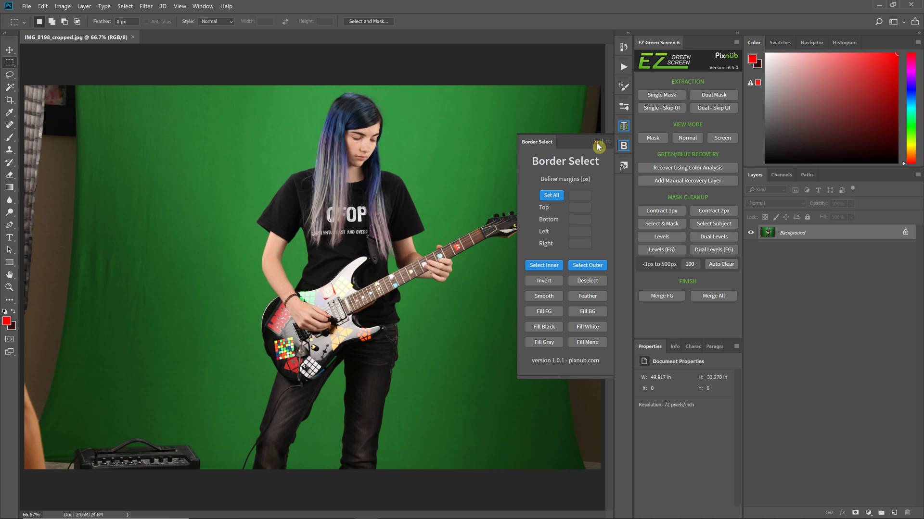
click(597, 143)
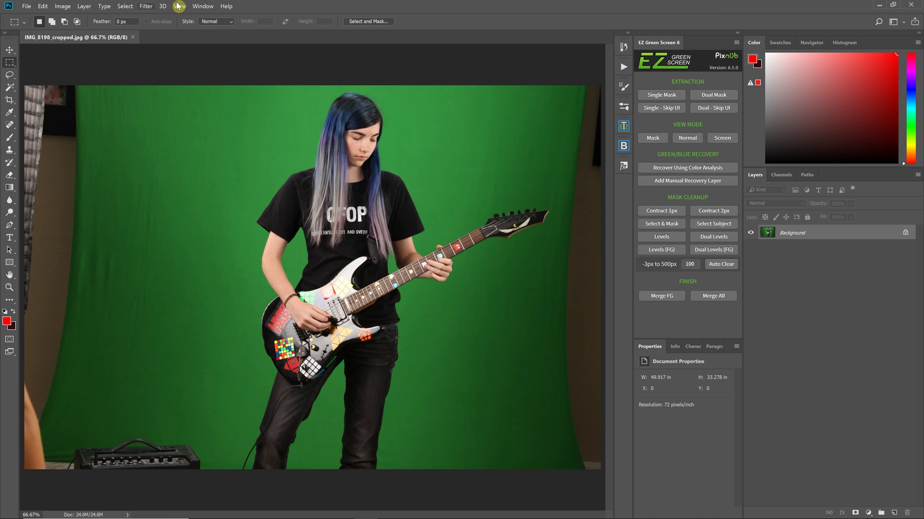
click(202, 6)
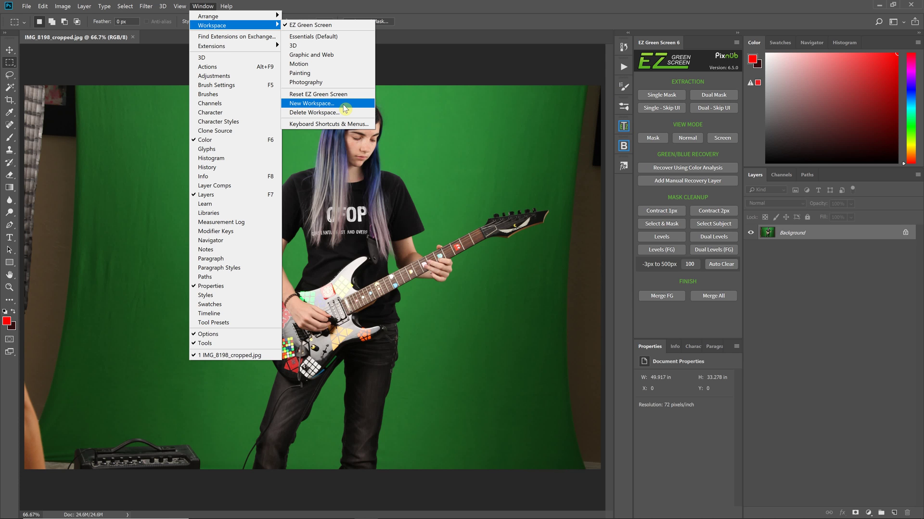
click(486, 24)
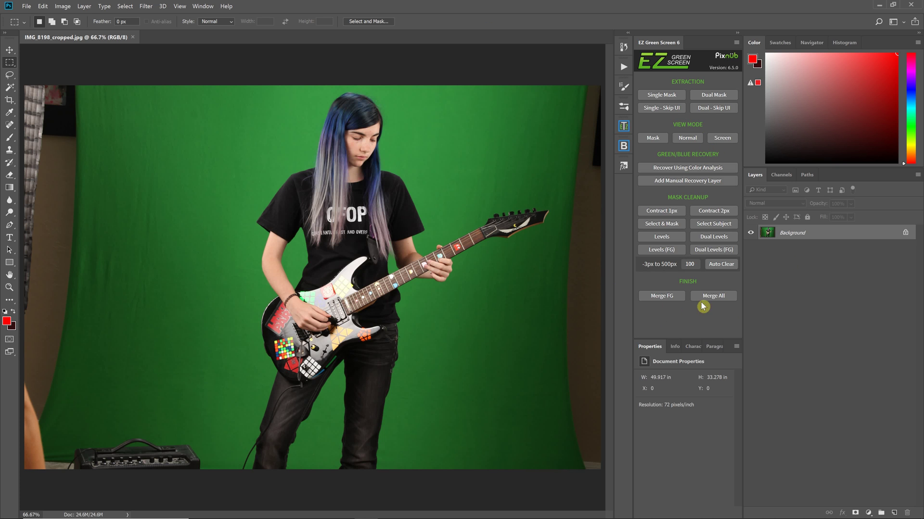
click(670, 212)
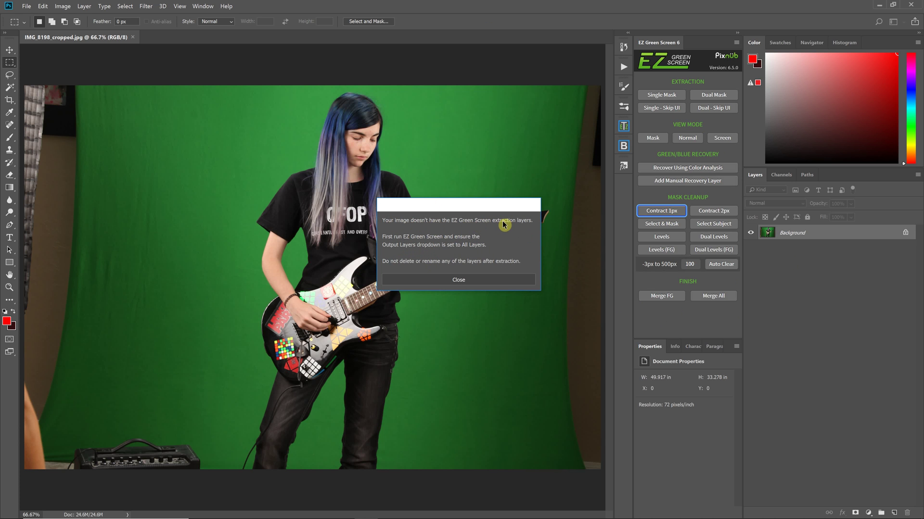
click(503, 282)
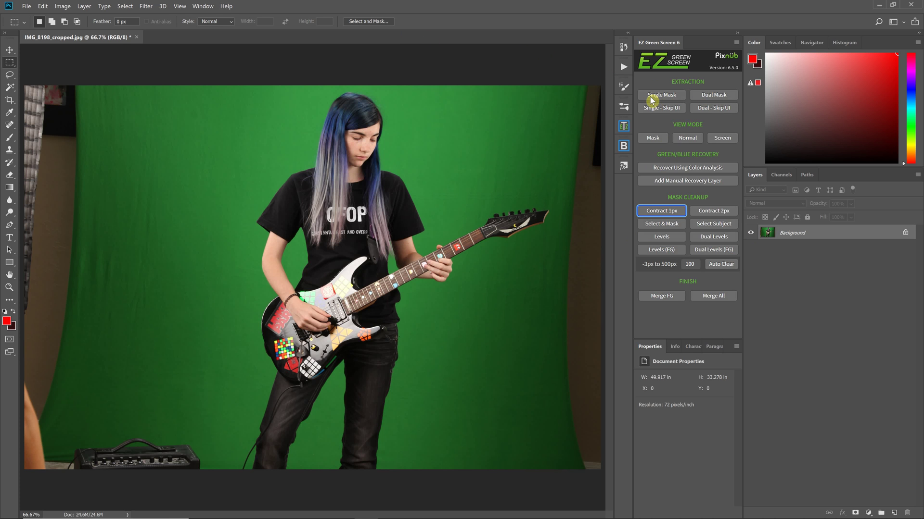
click(202, 7)
click(145, 5)
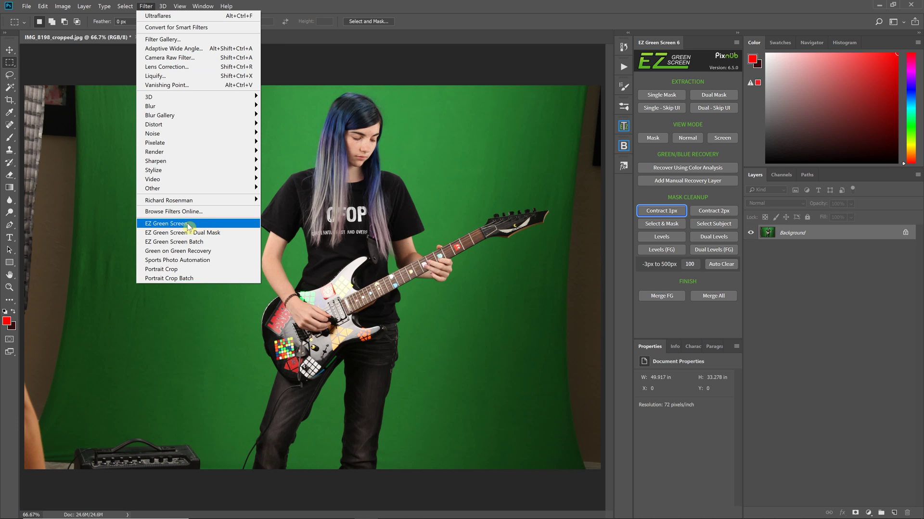
click(161, 225)
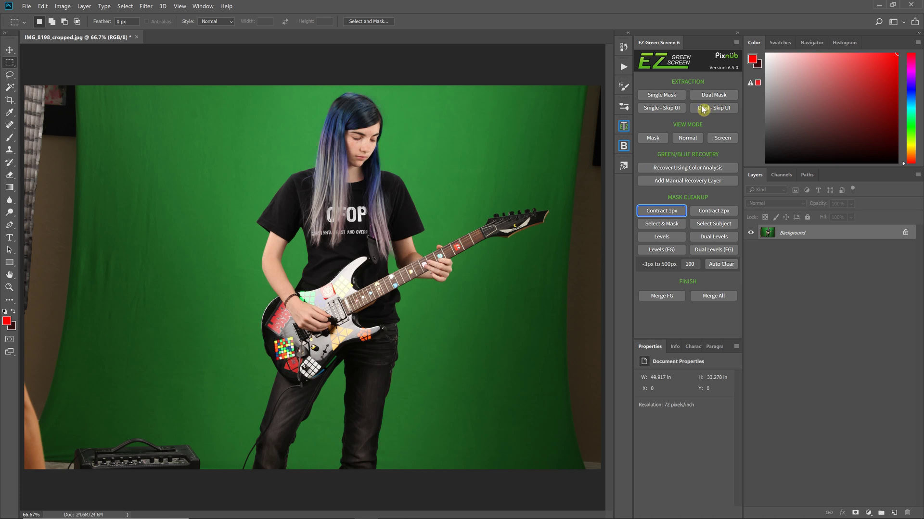
- Run the Single - Skip UI extraction to put the guitarist on transparency
click(665, 109)
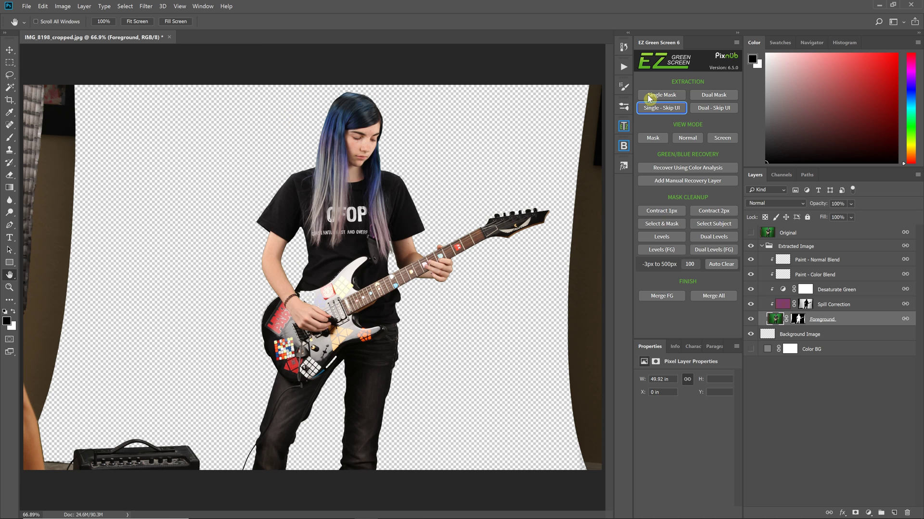
click(146, 7)
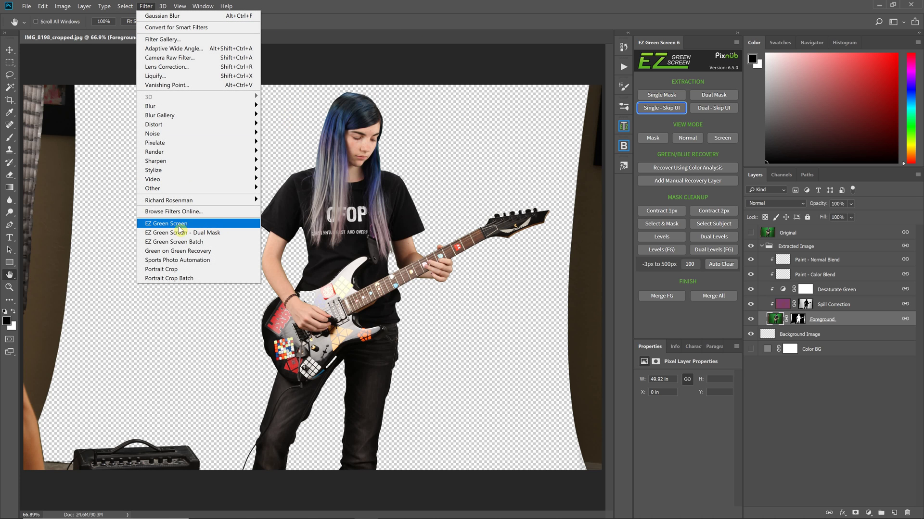
- Close the Filter menu and compare the Mask, Screen and Normal view modes
click(470, 67)
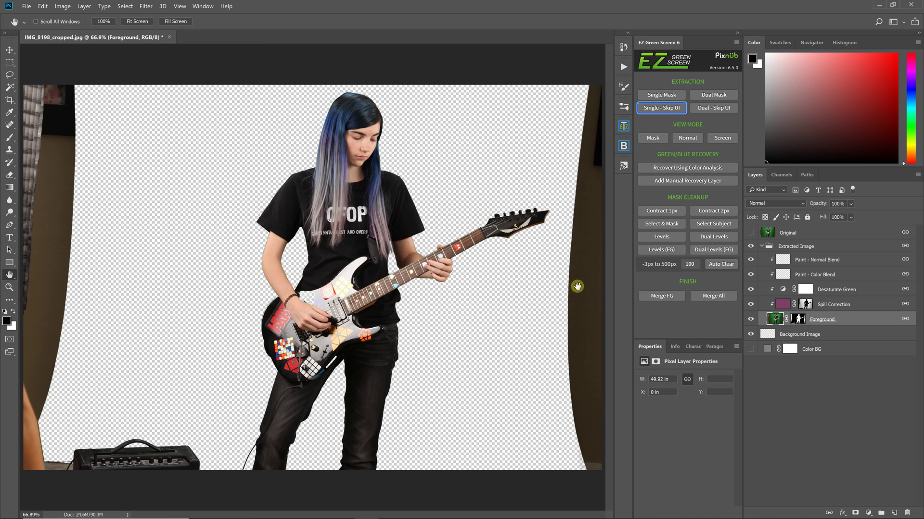
click(643, 140)
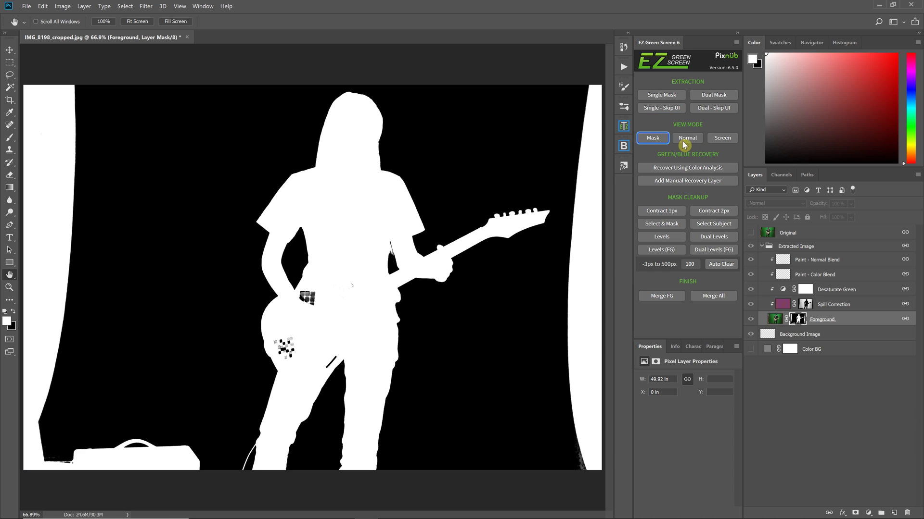
click(683, 138)
click(722, 137)
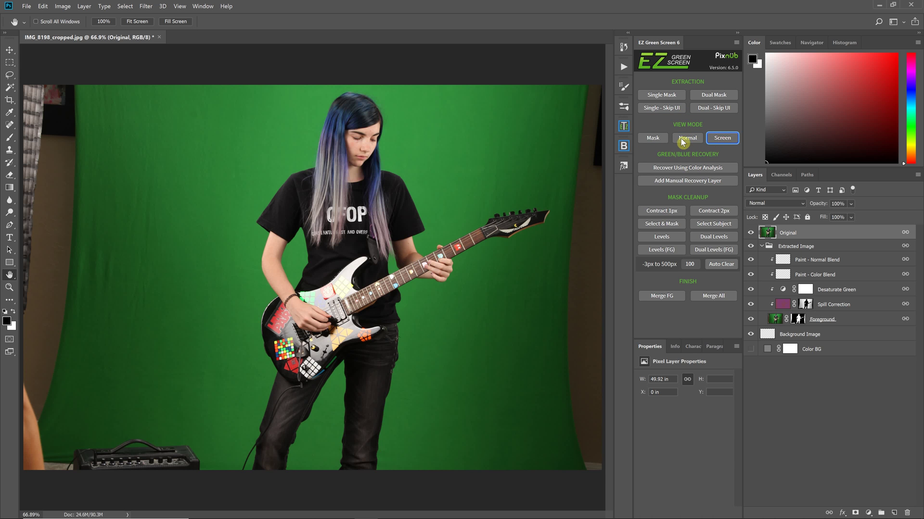
click(678, 138)
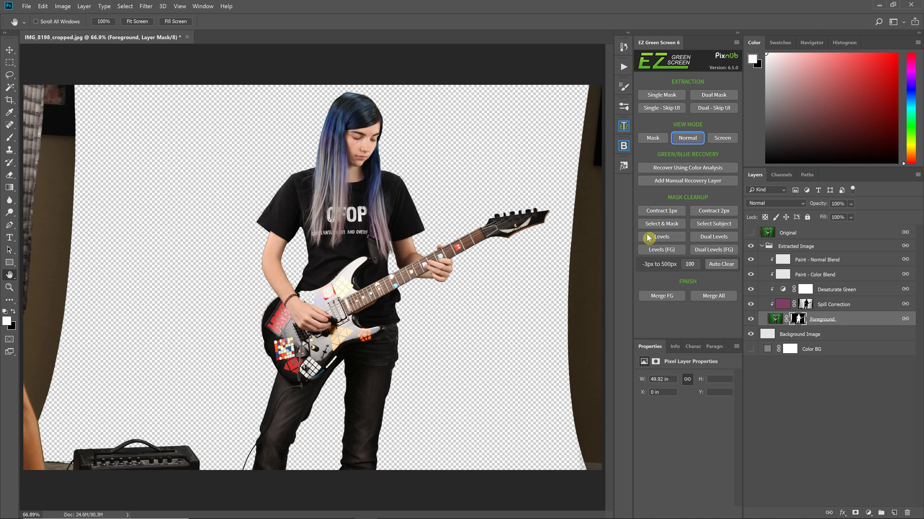